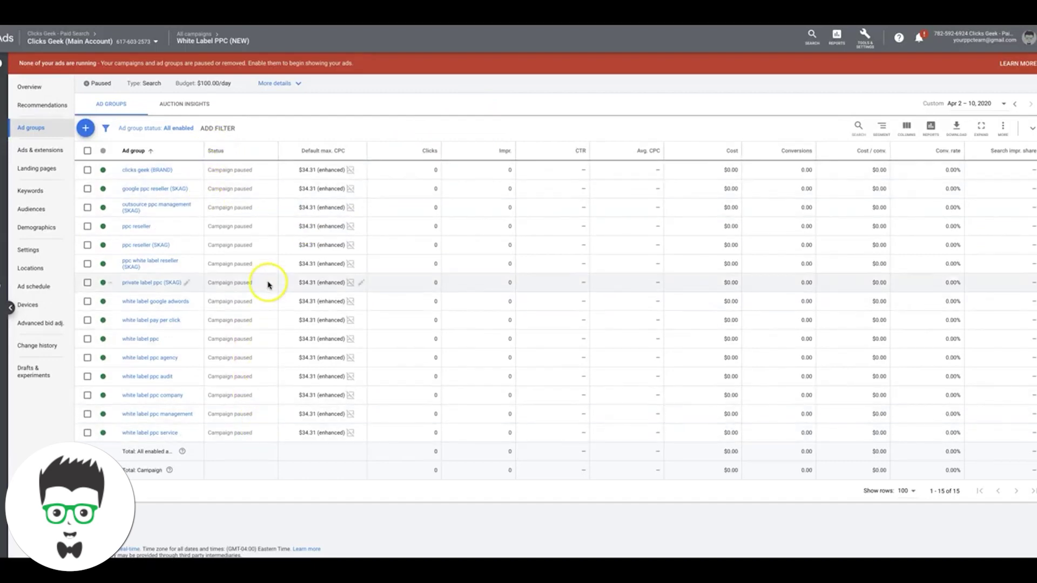
- Open the ppc reseller ad group from the White Label PPC (NEW) campaign
click(139, 227)
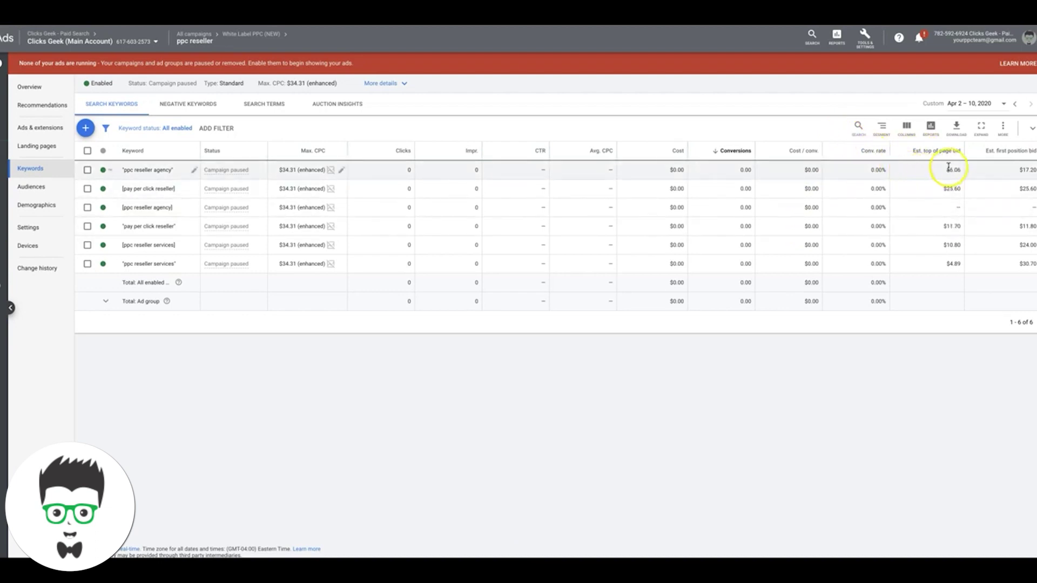
- Bring up the column options for the ppc reseller keywords table
click(906, 129)
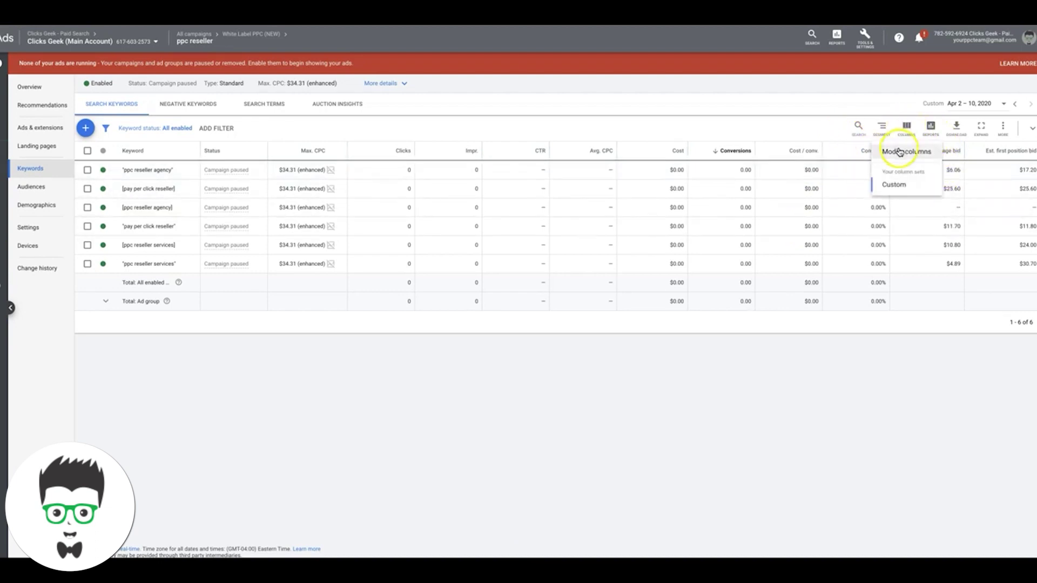
- In Modify columns, remove Est. first position bid and Est. top of page bid from the chosen columns
click(898, 152)
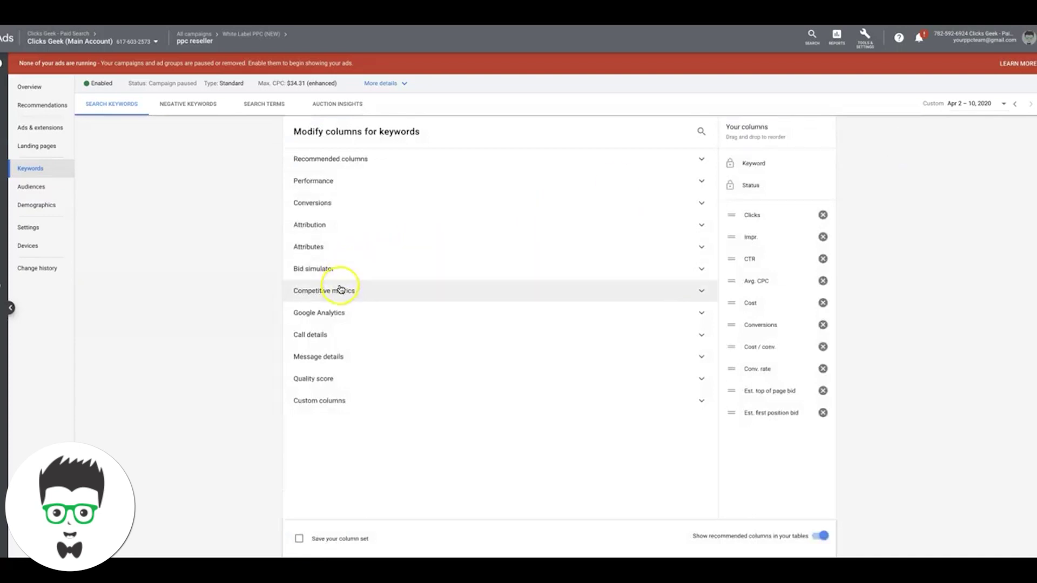
click(822, 413)
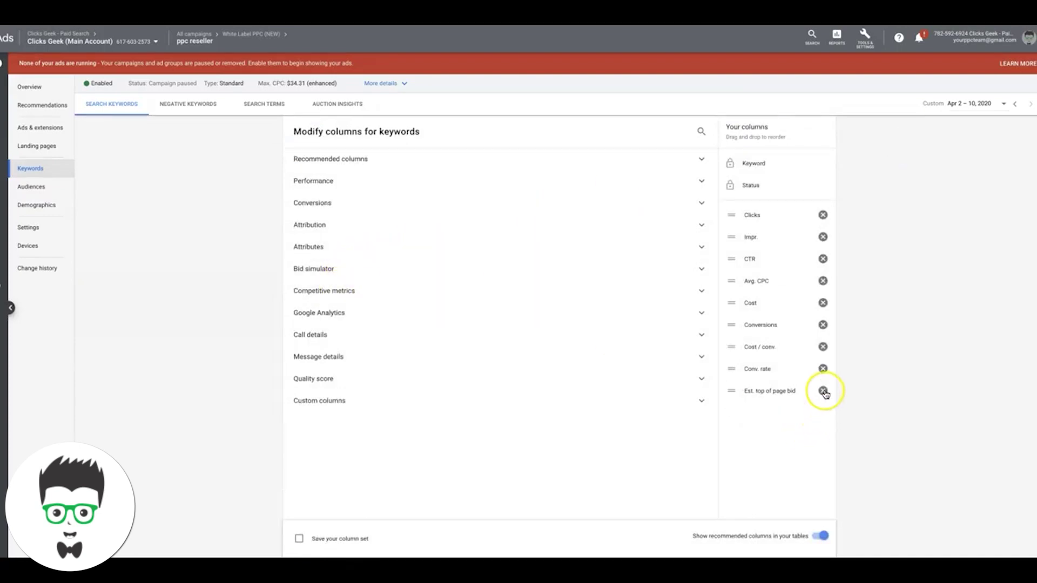
click(822, 391)
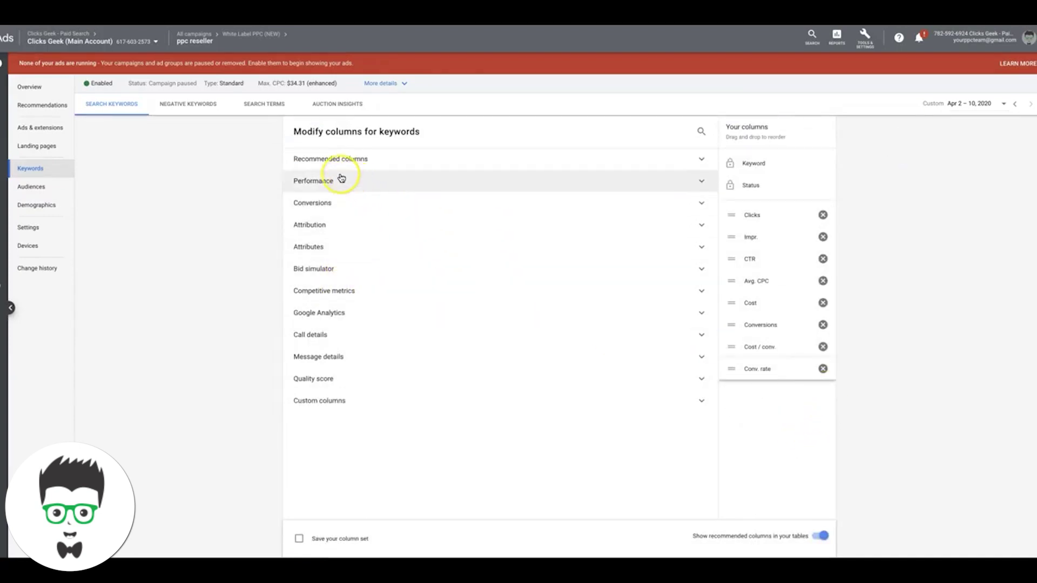
- From Attributes, re-add Est. top of page bid and Est. first position bid and apply to the keywords table
click(311, 248)
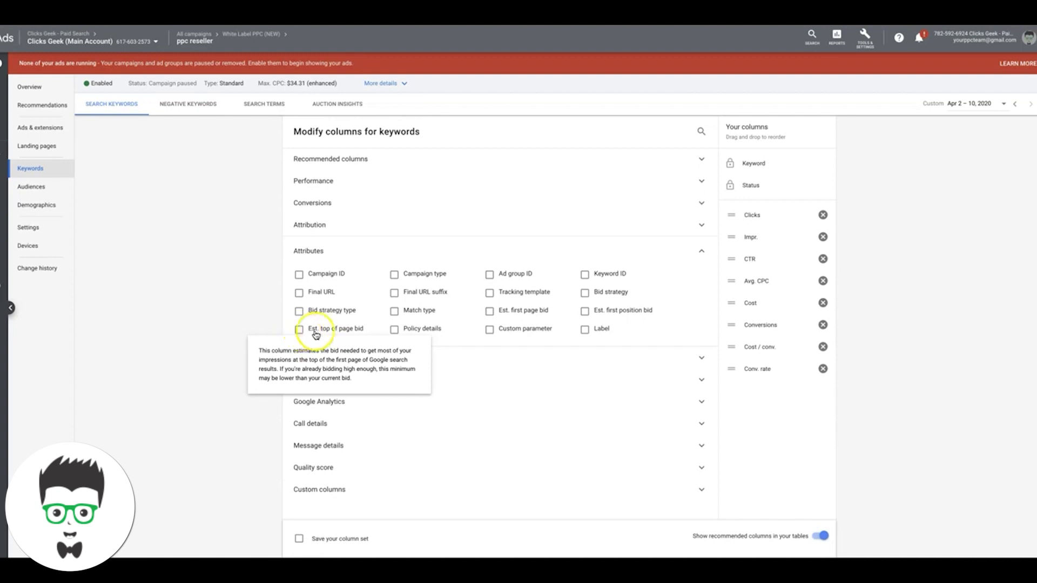
click(300, 332)
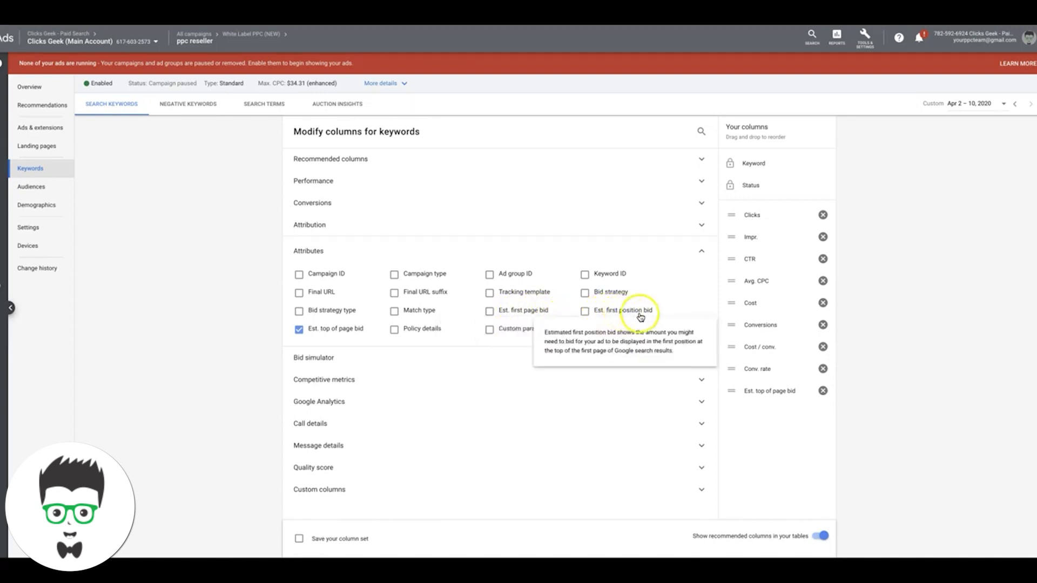
click(585, 311)
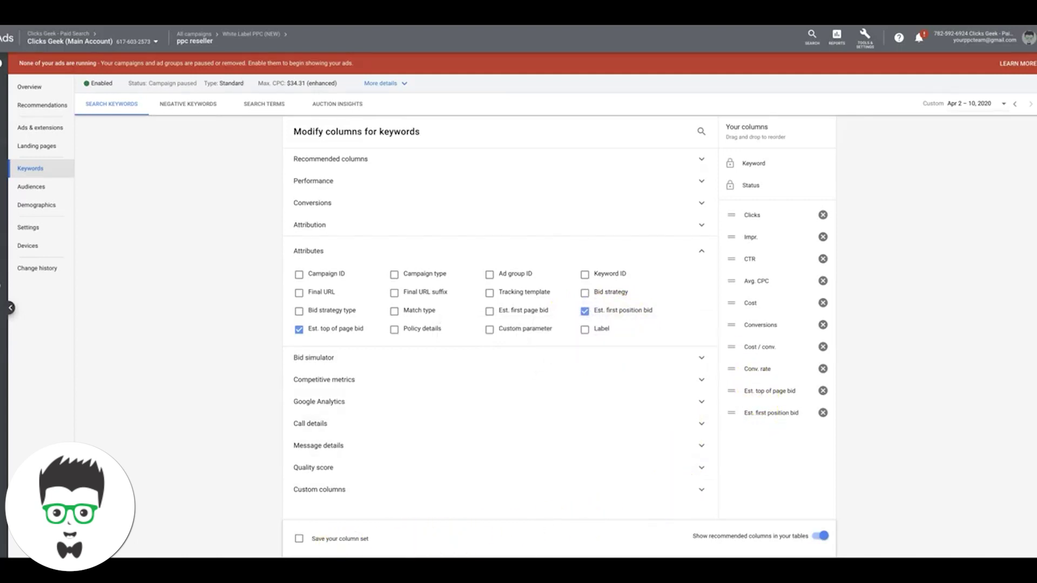
click(338, 555)
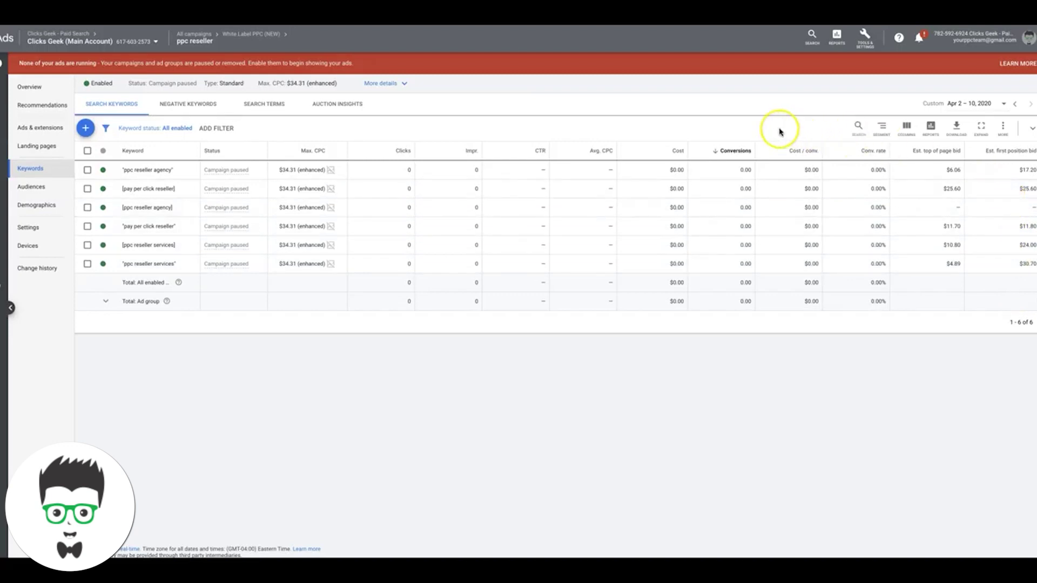
- In Modify columns, add Search impr. share from Competitive metrics to the keywords table
click(908, 127)
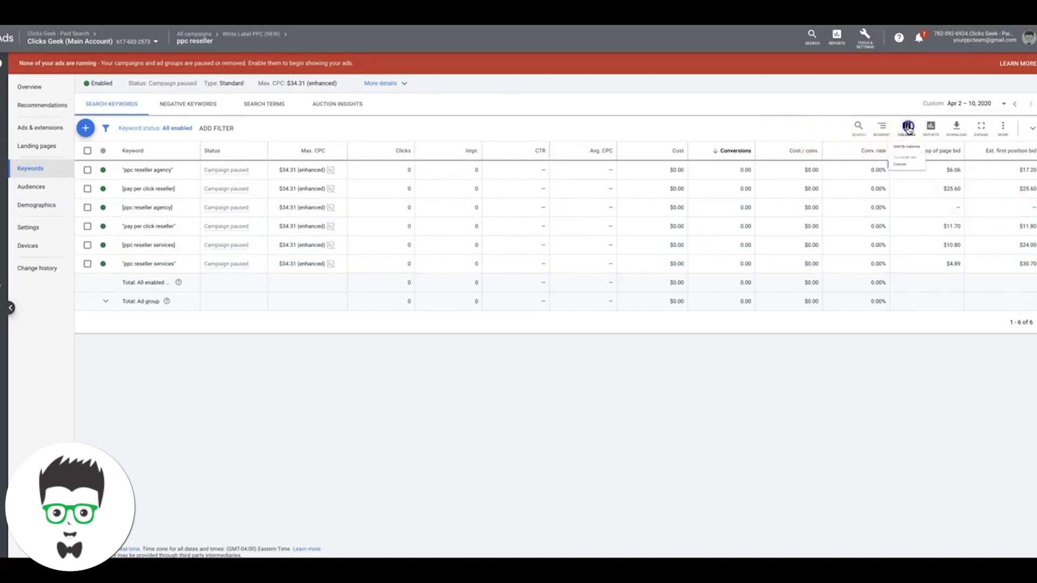
click(904, 154)
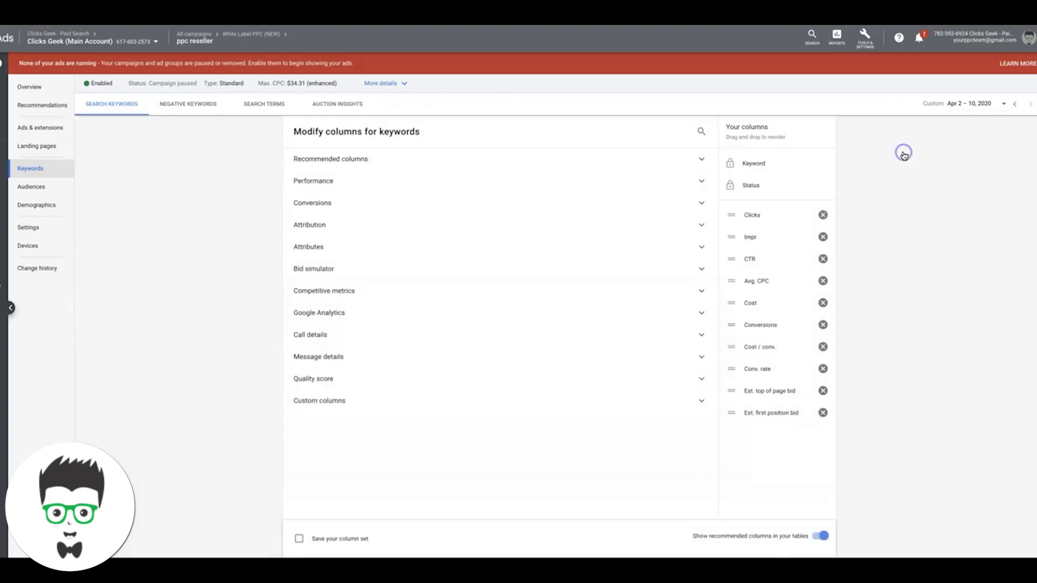
click(317, 185)
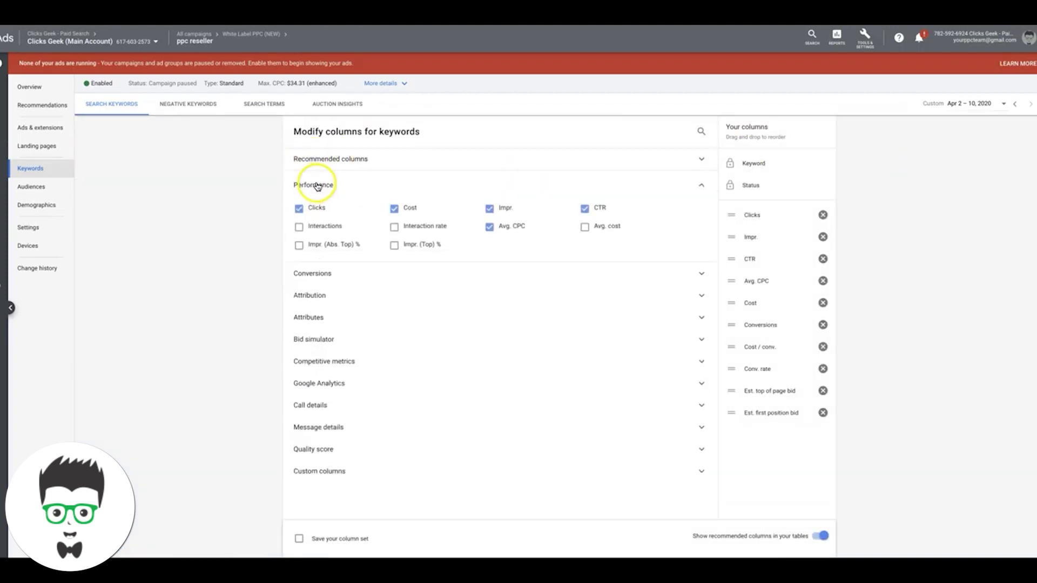
click(323, 278)
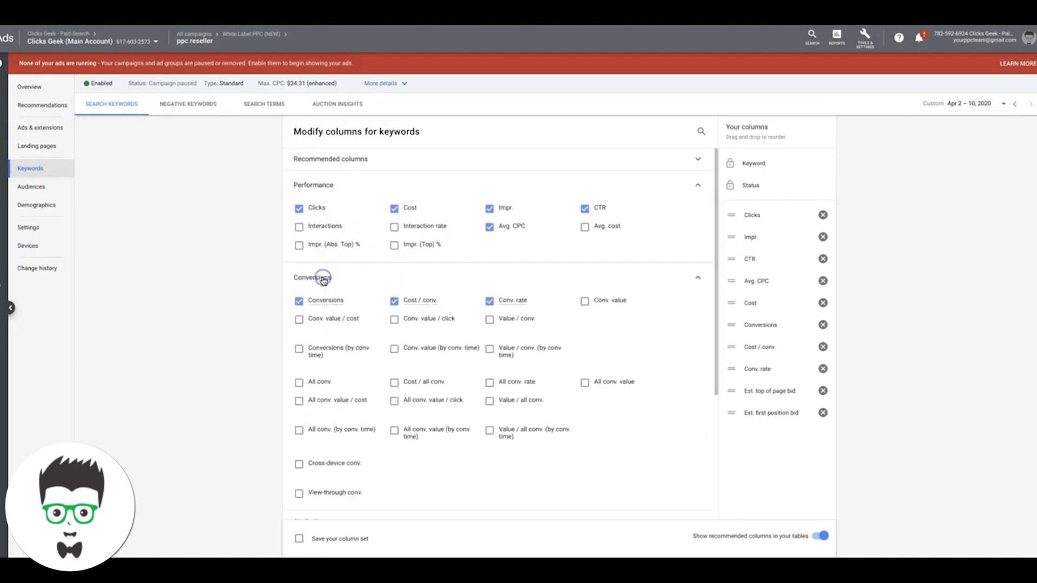
click(304, 283)
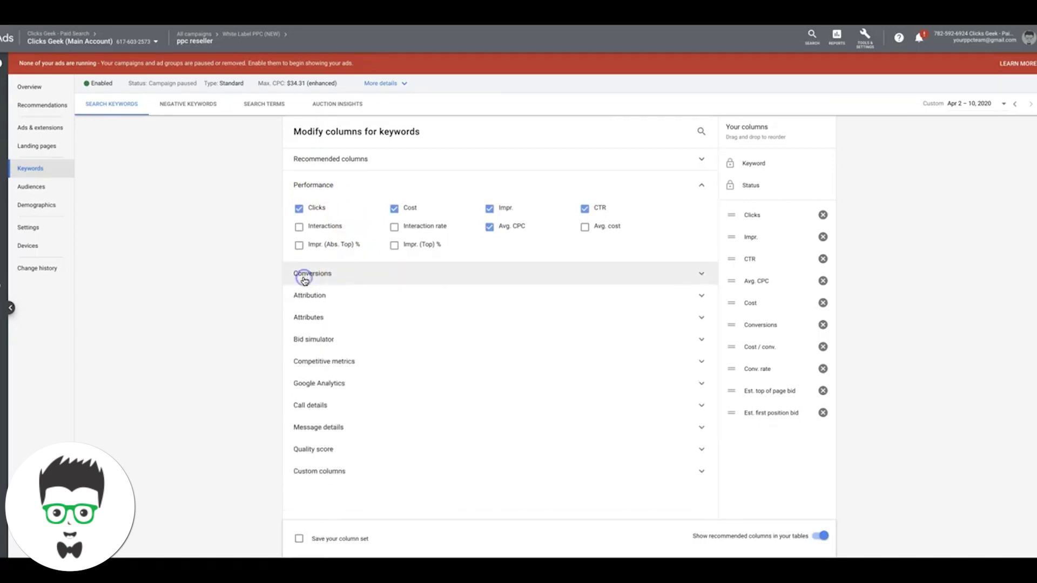
click(323, 366)
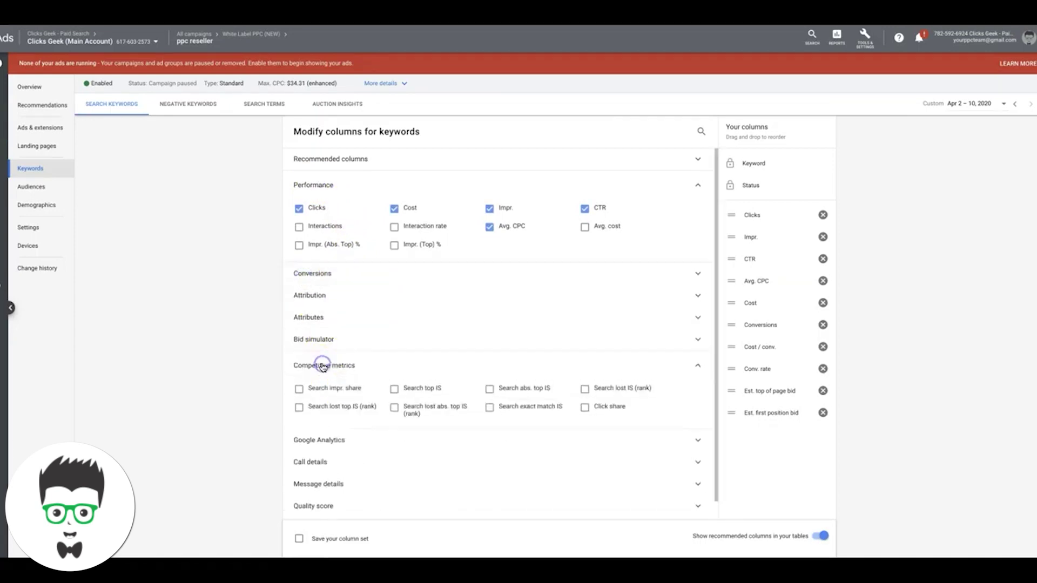
click(299, 389)
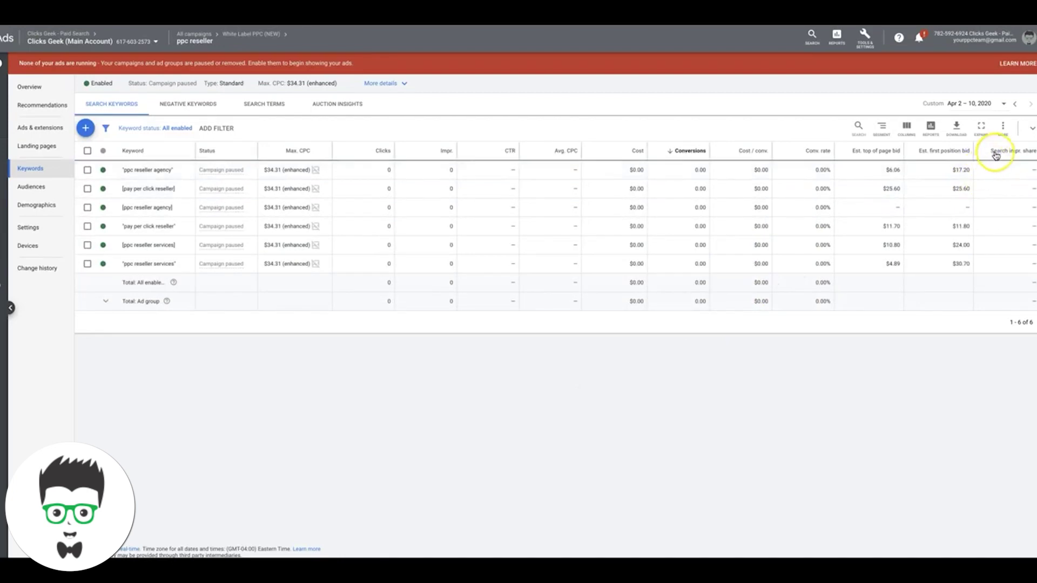
mouse_move(1012, 150)
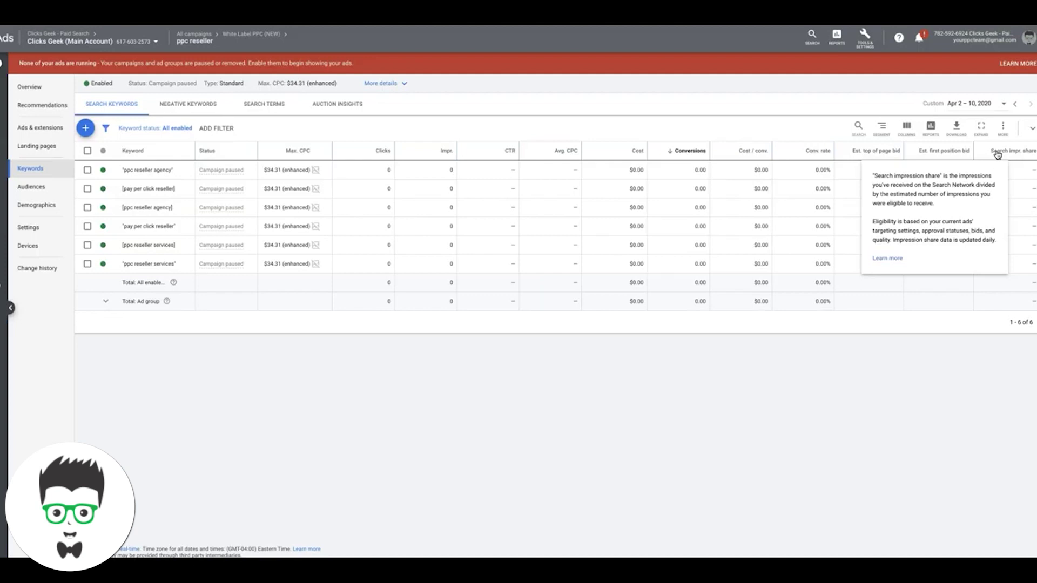
click(1013, 158)
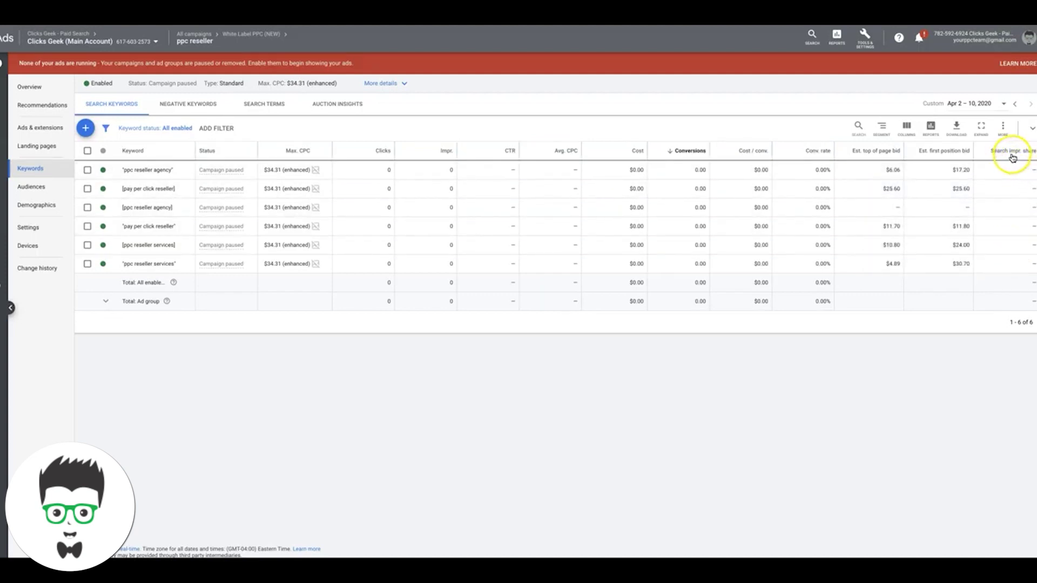